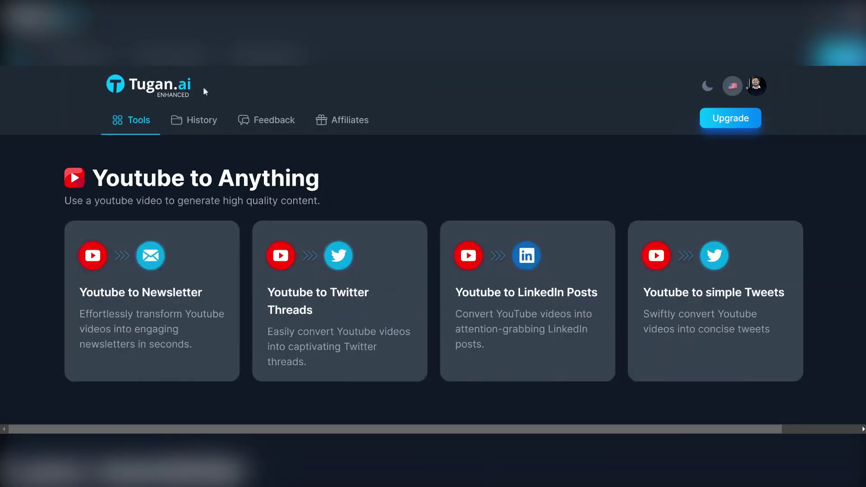
- Open the upgrade pricing page, choose yearly billing, and start Pro plan checkout at €948
left_click(554, 282)
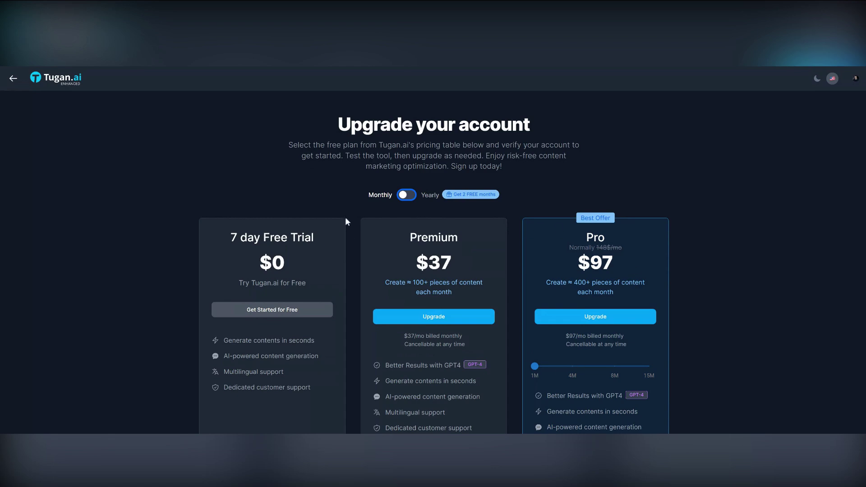
left_click(400, 221)
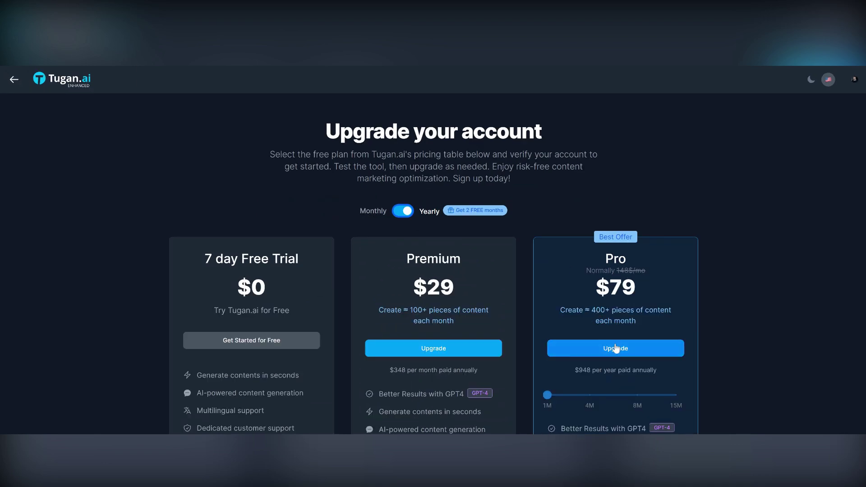
left_click(597, 320)
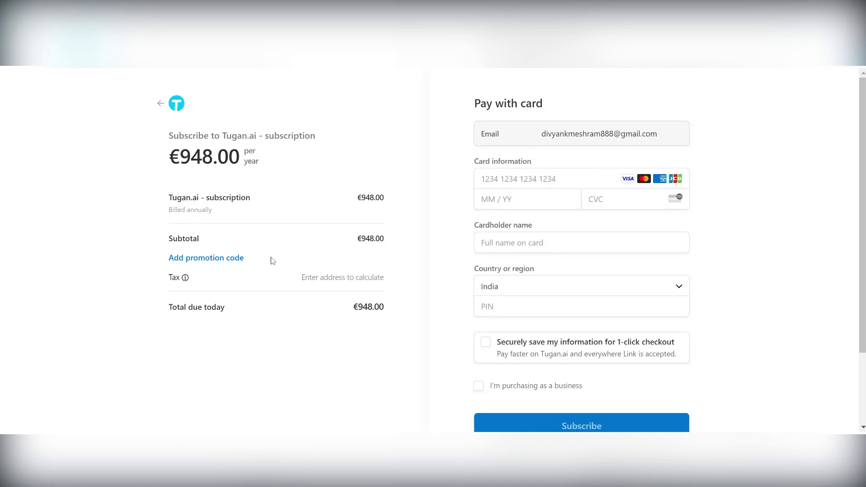
- Enter promotion code AFFINCO and apply it for 30% off the yearly subscription
left_click(177, 259)
type("A")
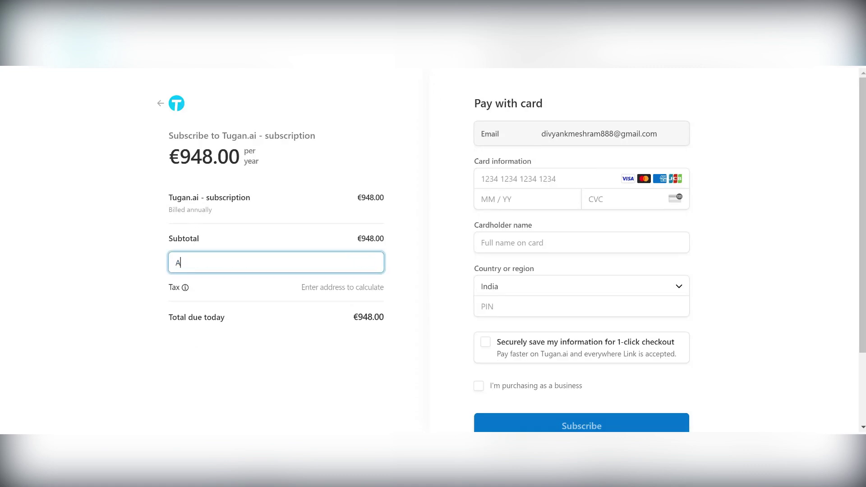
type("FFINCO")
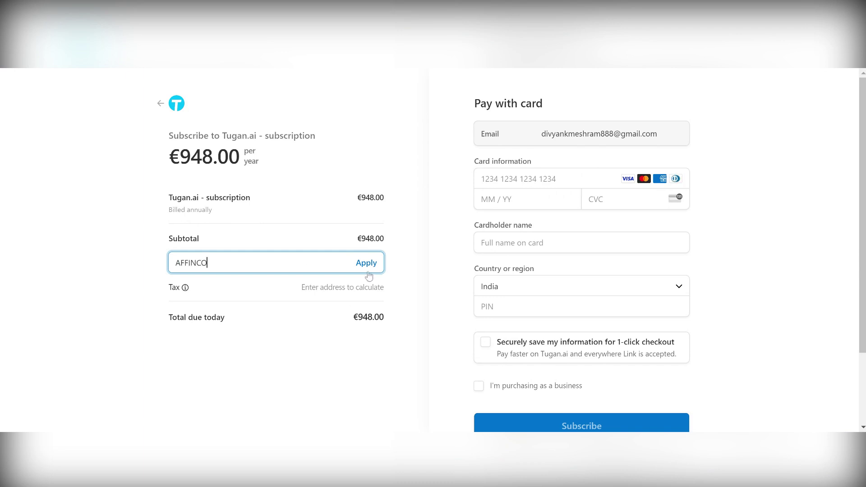
left_click(366, 269)
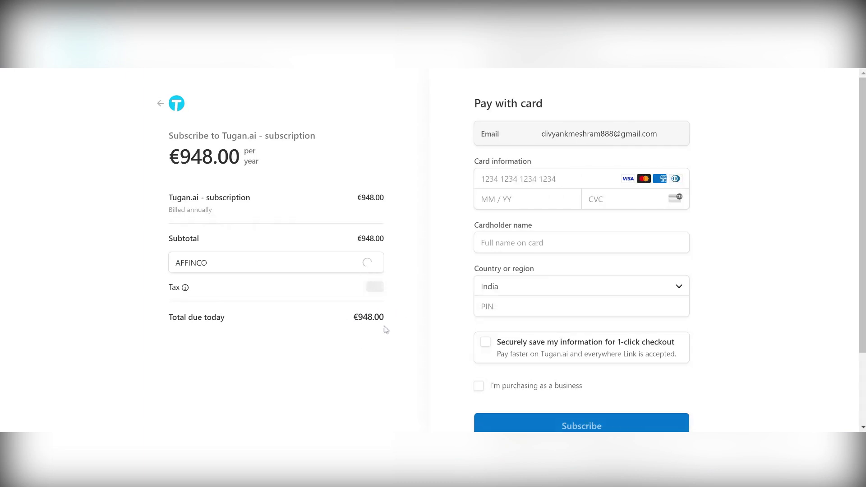